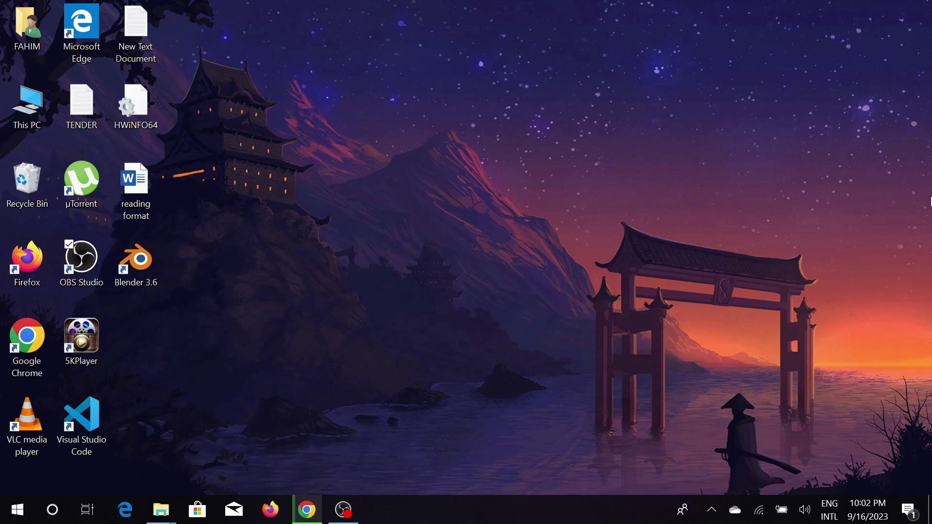
Step: Restore Chrome and go to YouTube Studio from the YouTube account menu
{"action": "left_click", "coordinate": [315, 500]}
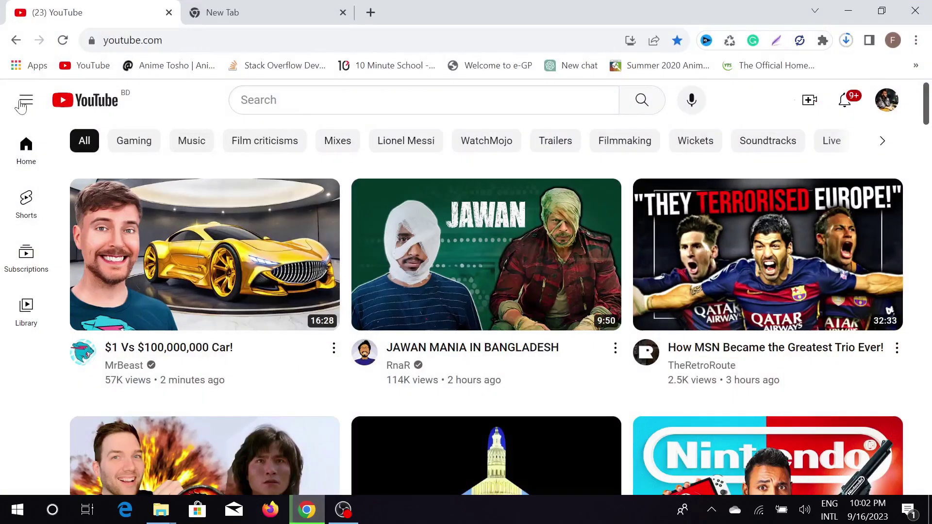
{"action": "left_click", "coordinate": [26, 101]}
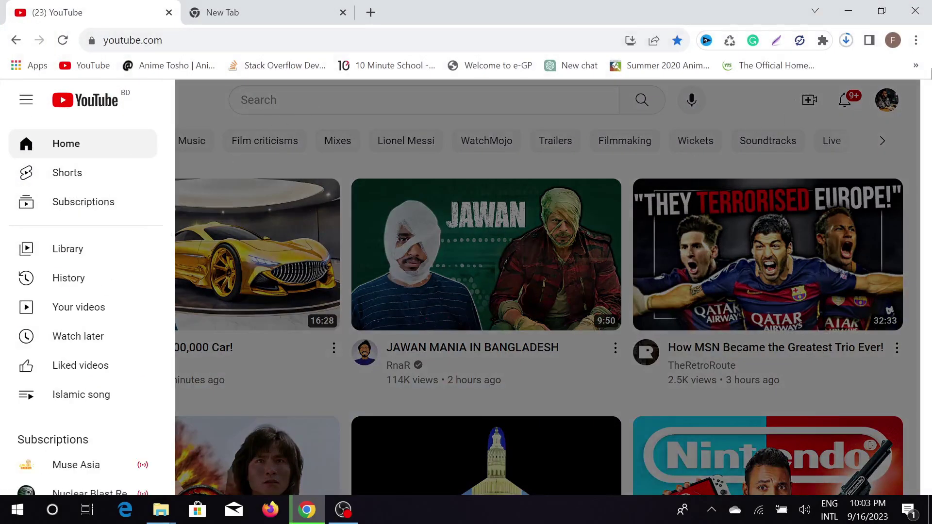
{"action": "left_click", "coordinate": [879, 109]}
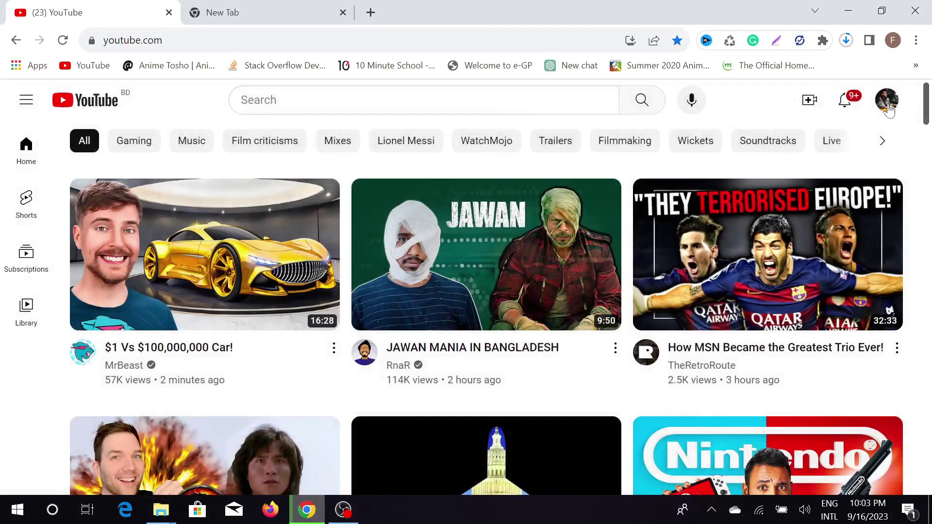
{"action": "left_click", "coordinate": [887, 103]}
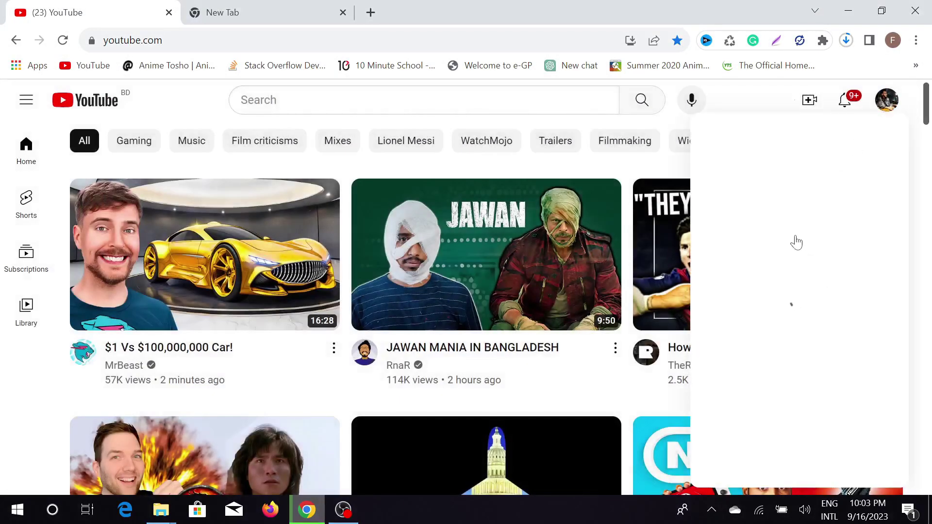
{"action": "left_click", "coordinate": [726, 213]}
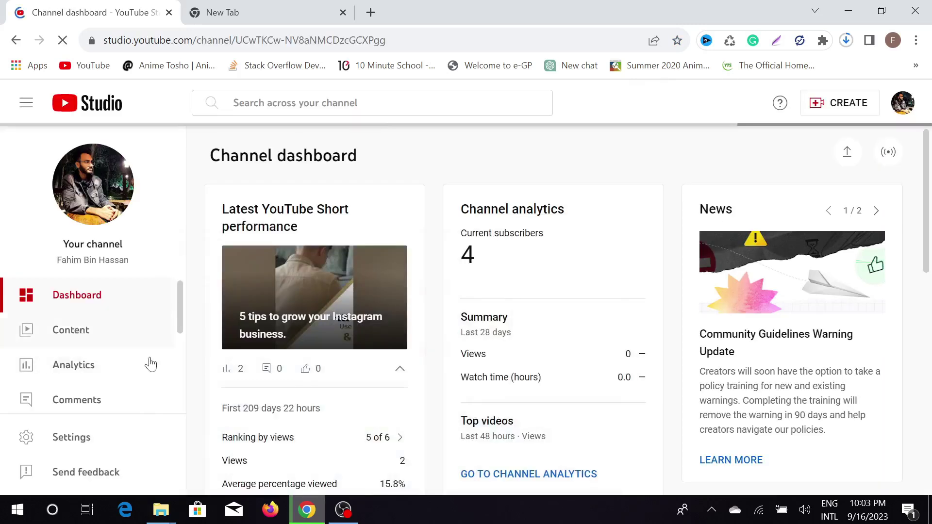
Step: Download the '5 tips for Facebook Marketing.' video from the Content list
{"action": "left_click", "coordinate": [63, 334]}
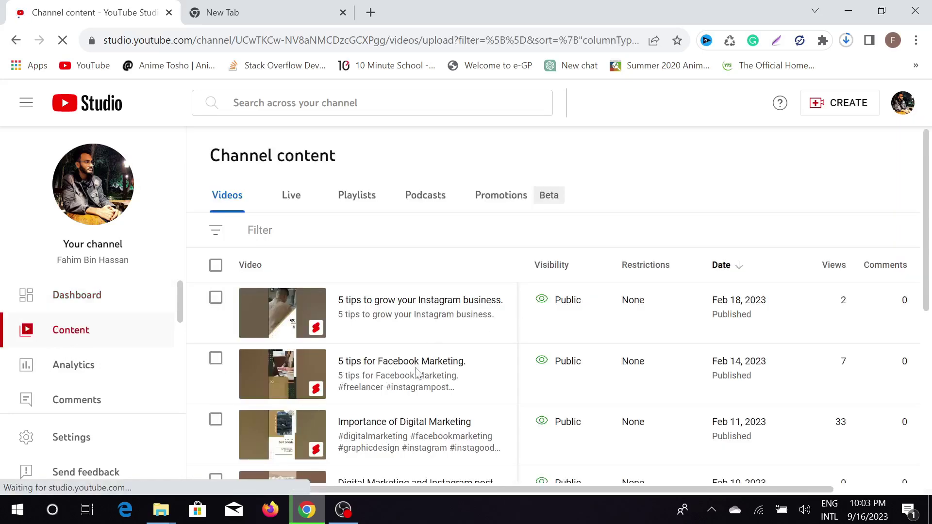
{"action": "scroll", "coordinate": [436, 372], "scroll_direction": "down", "scroll_amount": 2}
{"action": "scroll", "coordinate": [505, 369], "scroll_direction": "up", "scroll_amount": 2}
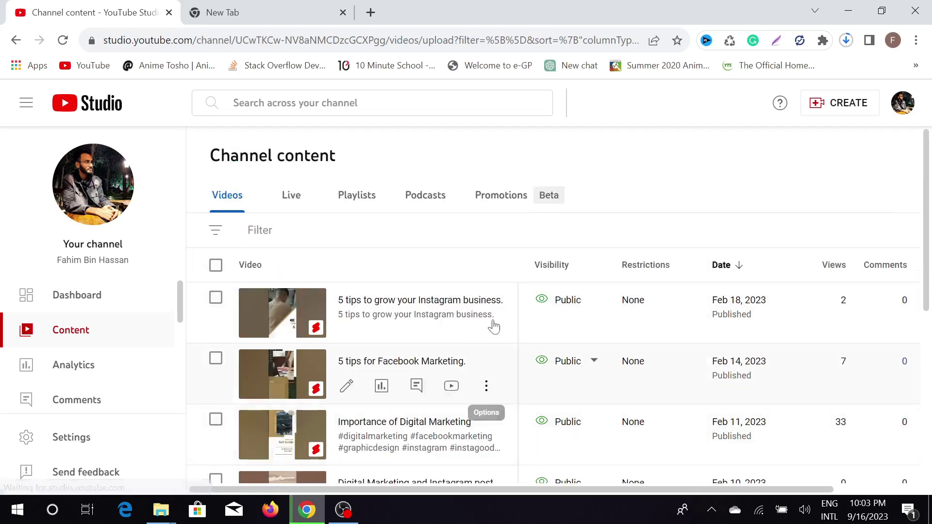
{"action": "left_click", "coordinate": [487, 386]}
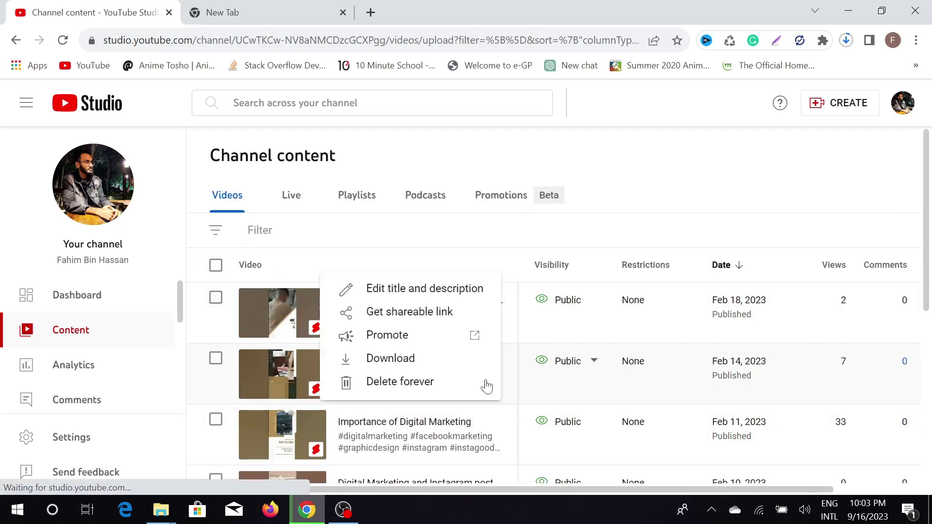
{"action": "left_click", "coordinate": [387, 360]}
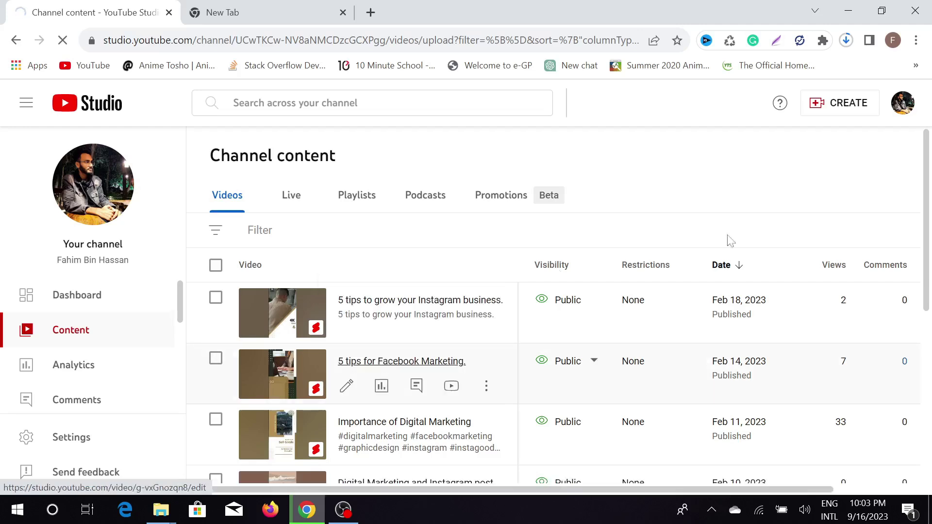
Step: Check the download's progress, then switch to the empty new tab
{"action": "left_click", "coordinate": [846, 44]}
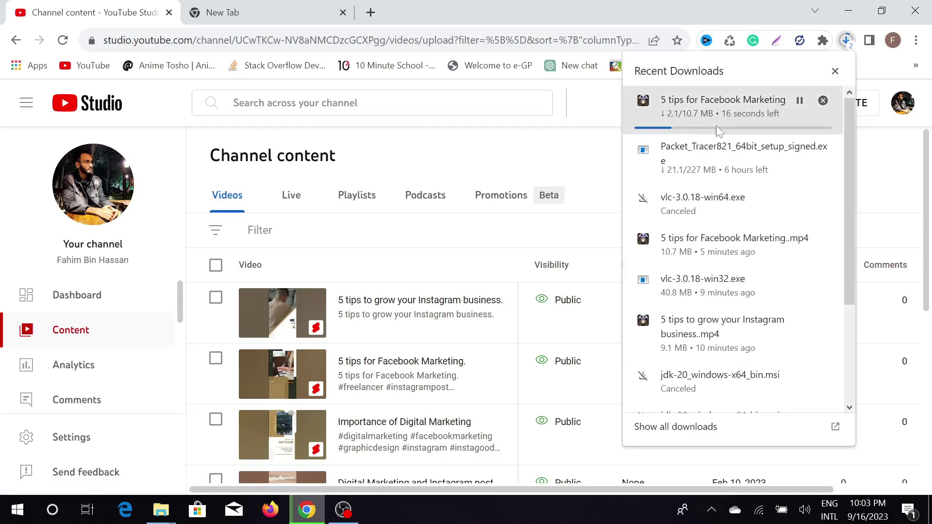
{"action": "left_click", "coordinate": [536, 152]}
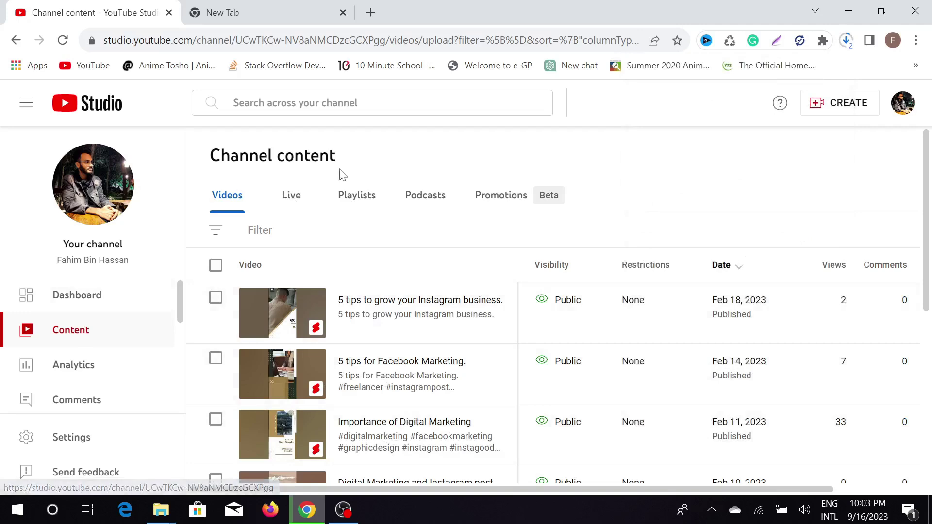
{"action": "left_click", "coordinate": [258, 6]}
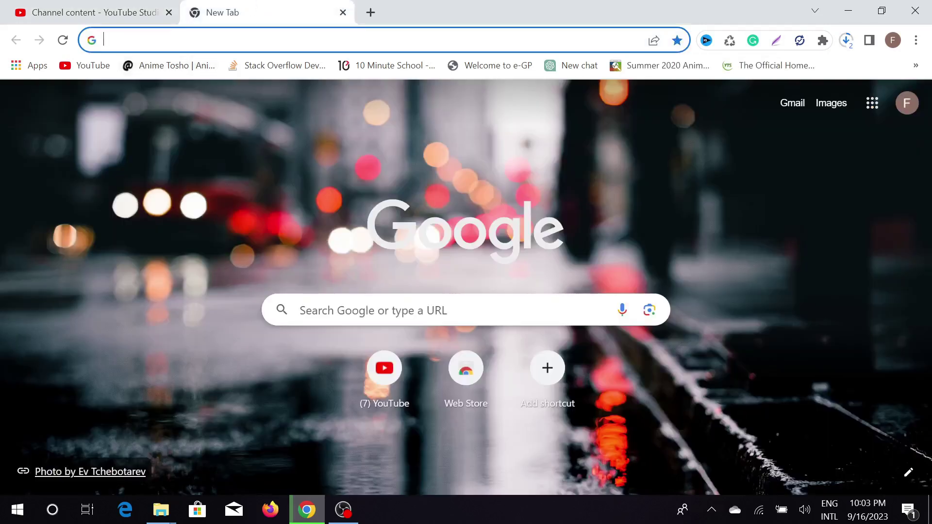
Step: Search Google for 'vlc media player' and open the official videolan.org result
{"action": "type", "text": "vlc media player"}
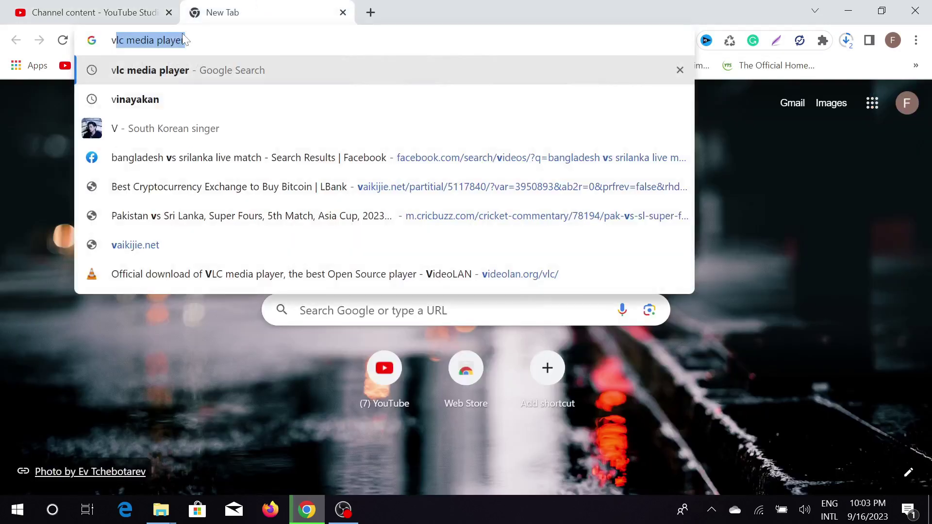
{"action": "key", "text": "Return"}
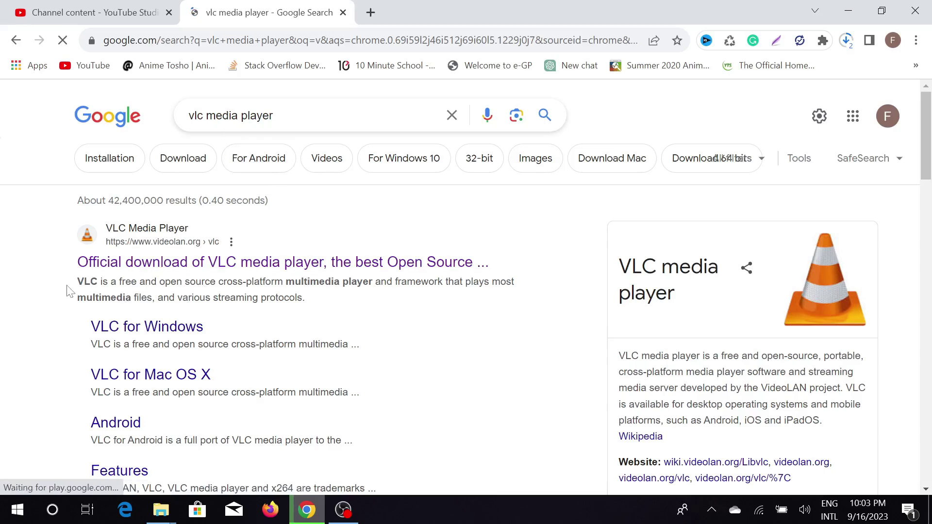
{"action": "left_click", "coordinate": [185, 265]}
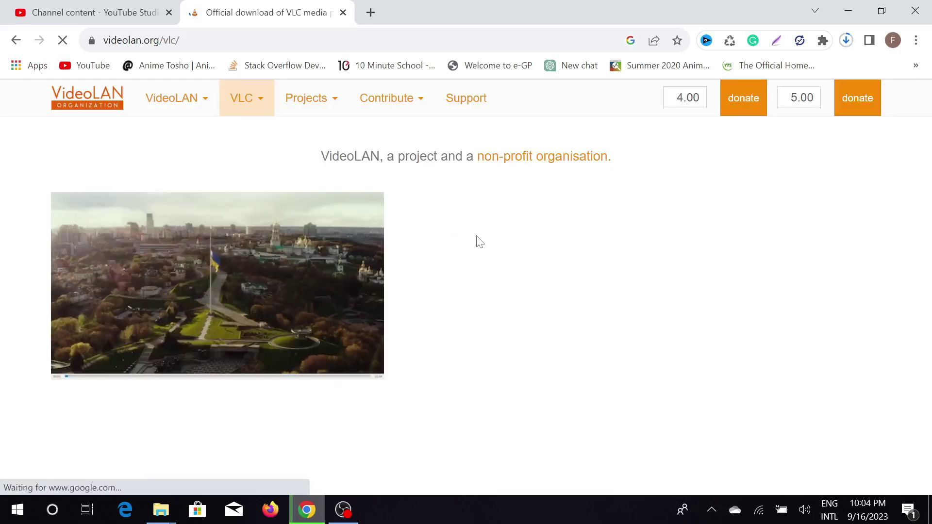
Step: Download VLC 3.0.18 and launch the vlc-3.0.18-win32.exe installer from recent downloads
{"action": "scroll", "coordinate": [507, 323], "scroll_direction": "down", "scroll_amount": 1}
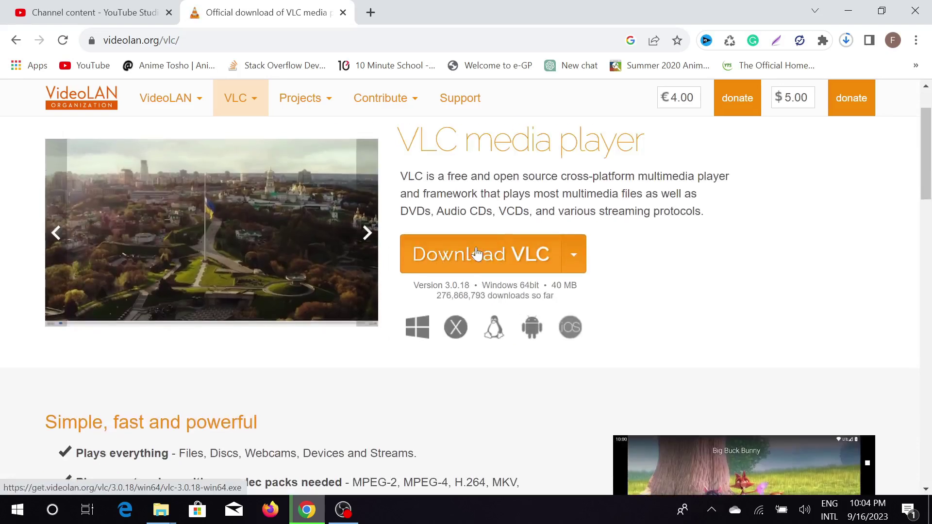
{"action": "left_click", "coordinate": [477, 254]}
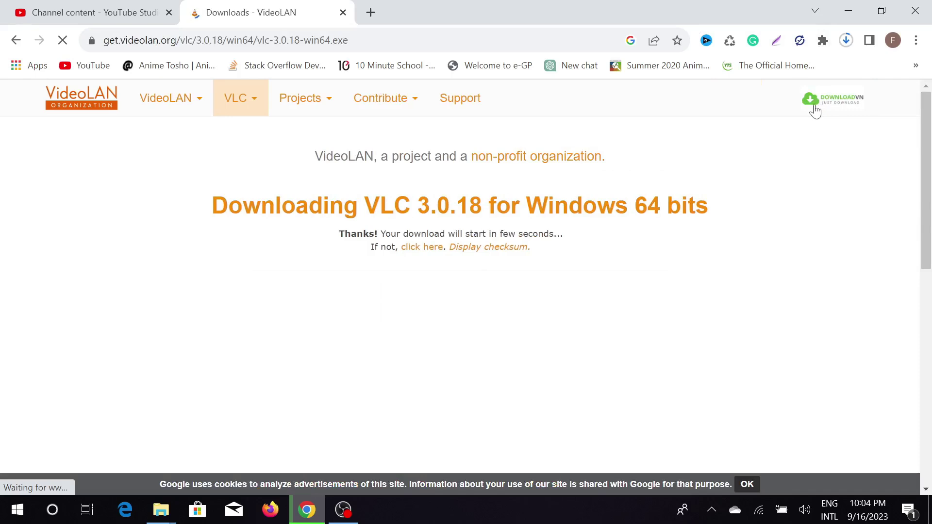
{"action": "left_click", "coordinate": [846, 41]}
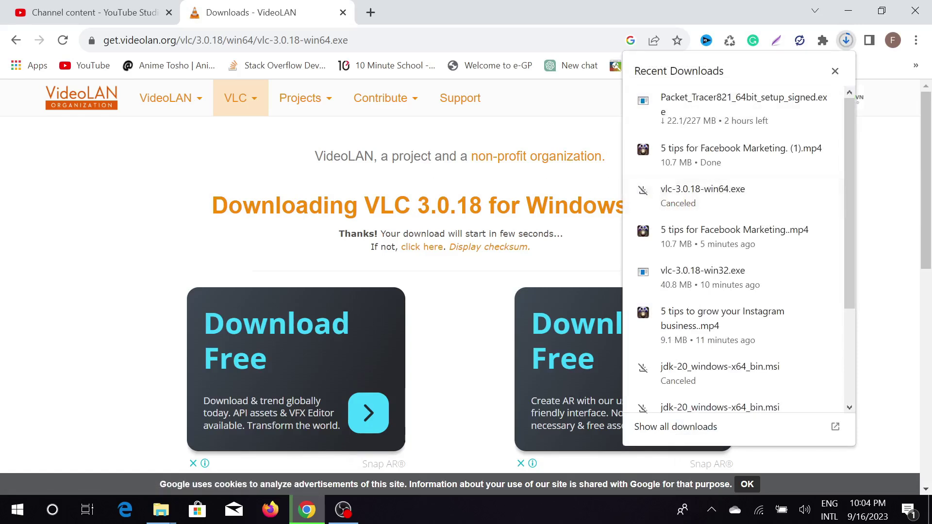
{"action": "mouse_move", "coordinate": [707, 291]}
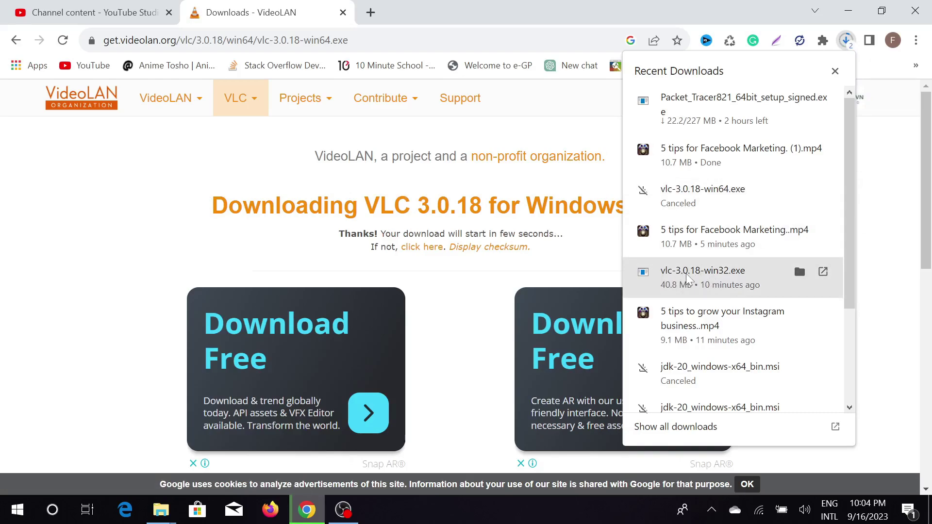
{"action": "left_click", "coordinate": [688, 278]}
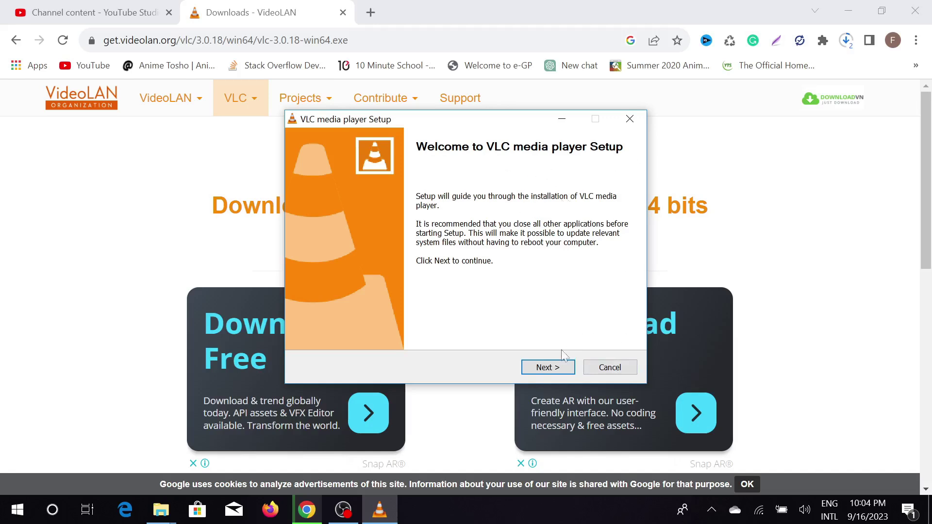
Step: Install VLC with the default components, finish setup, and minimize Chrome
{"action": "left_click", "coordinate": [558, 367]}
{"action": "left_click", "coordinate": [557, 367]}
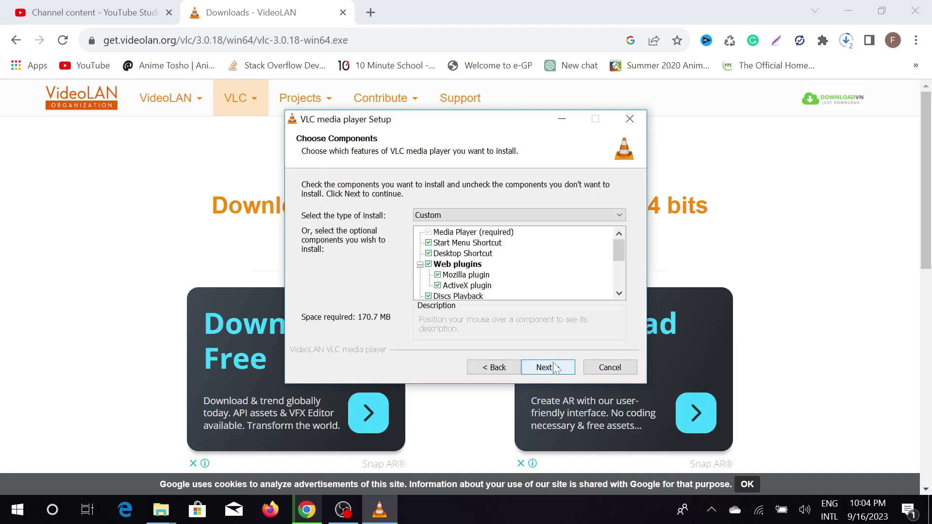
{"action": "left_click", "coordinate": [562, 369]}
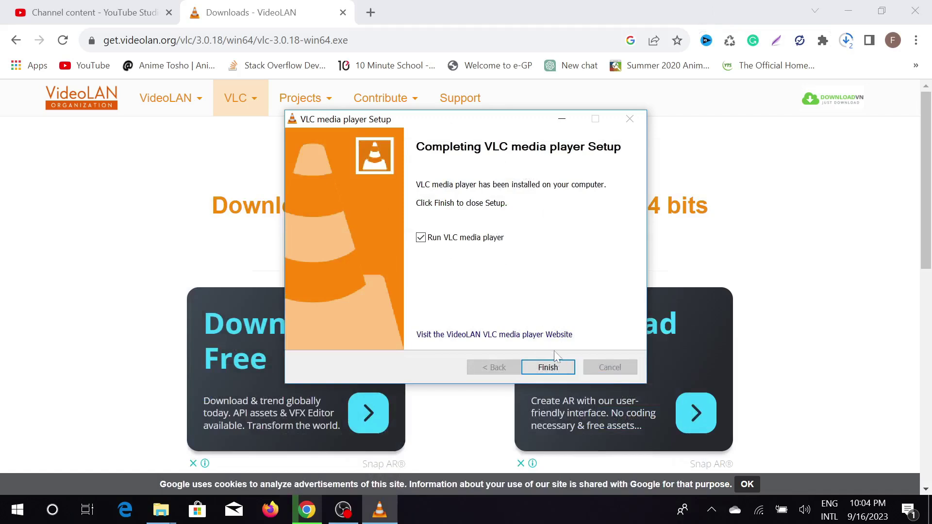
{"action": "left_click", "coordinate": [550, 369]}
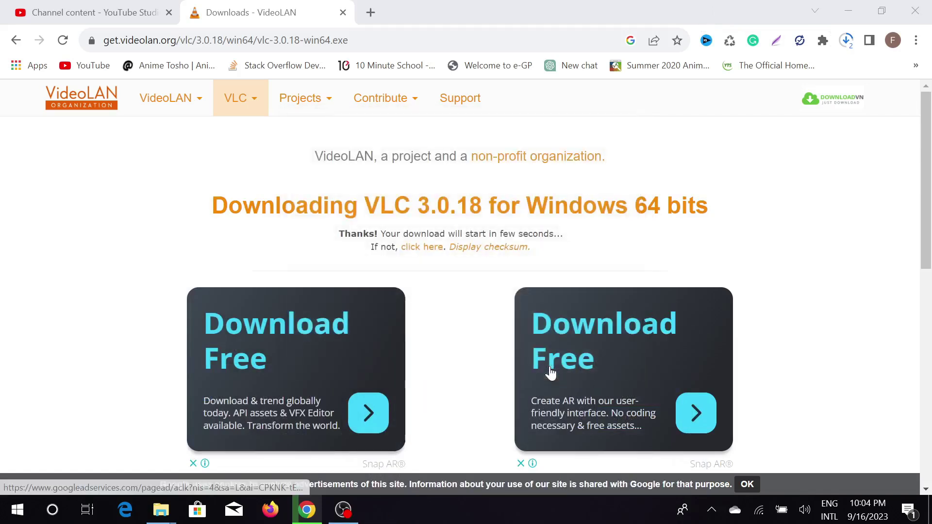
{"action": "left_click", "coordinate": [849, 9]}
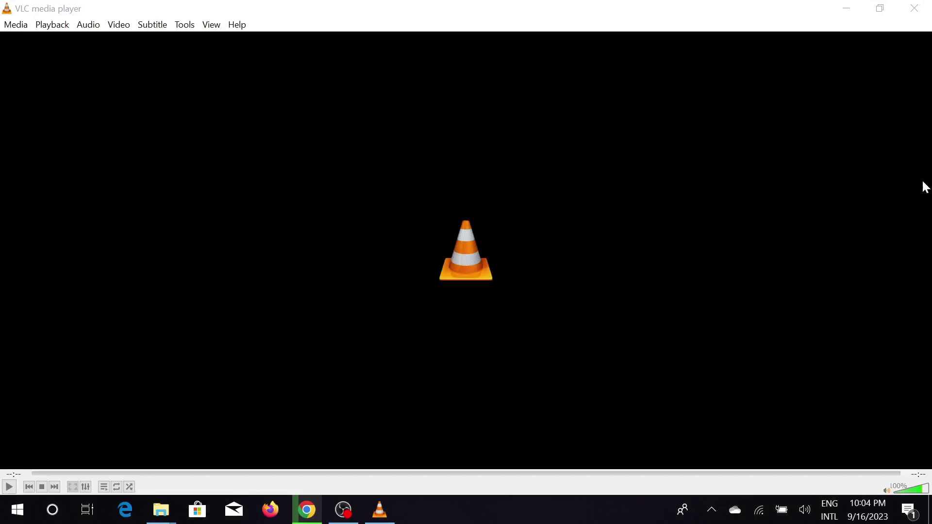
Step: Add '5 tips to grow your Instagram business.' from Downloads in Media > Convert / Save
{"action": "left_click", "coordinate": [15, 23]}
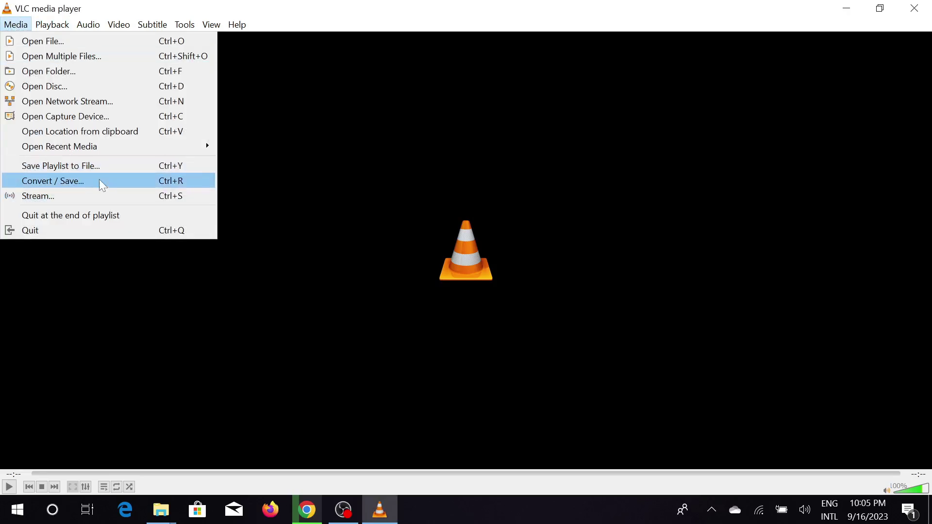
{"action": "left_click", "coordinate": [73, 187]}
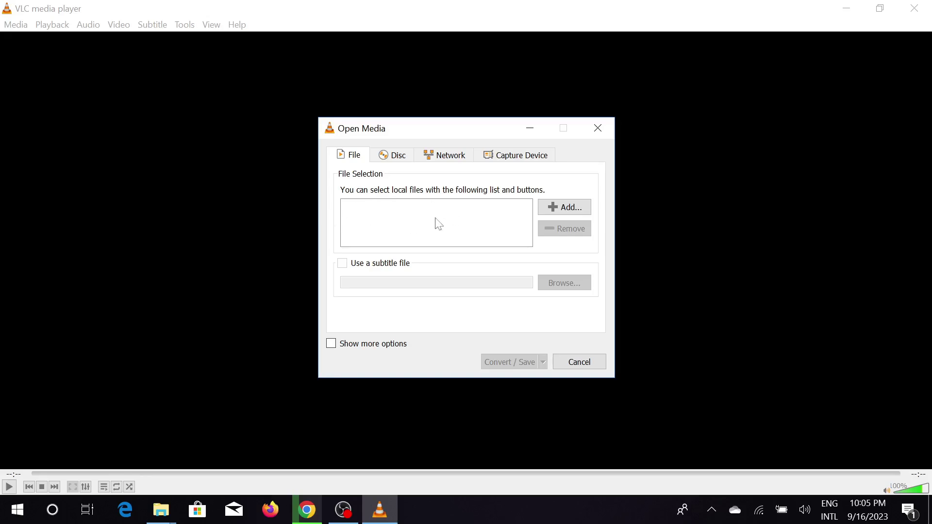
{"action": "left_click", "coordinate": [576, 207]}
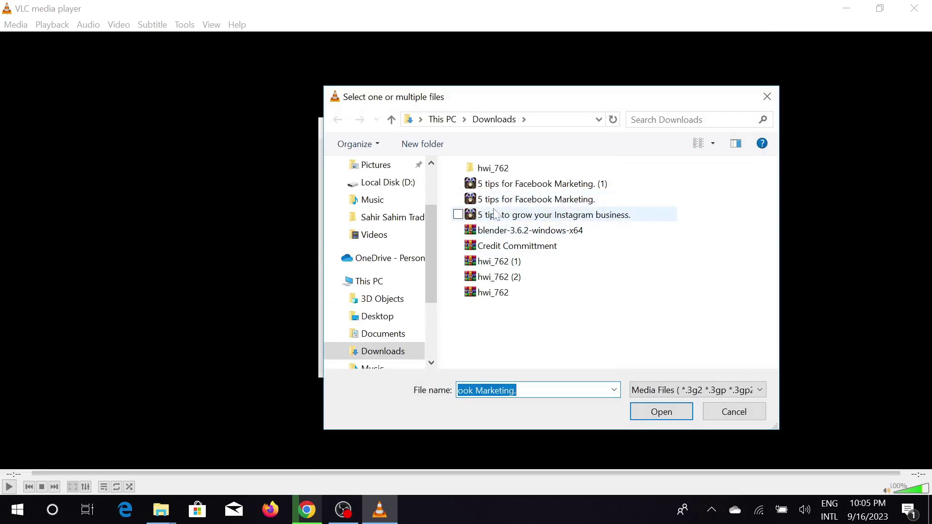
{"action": "double_click", "coordinate": [593, 217]}
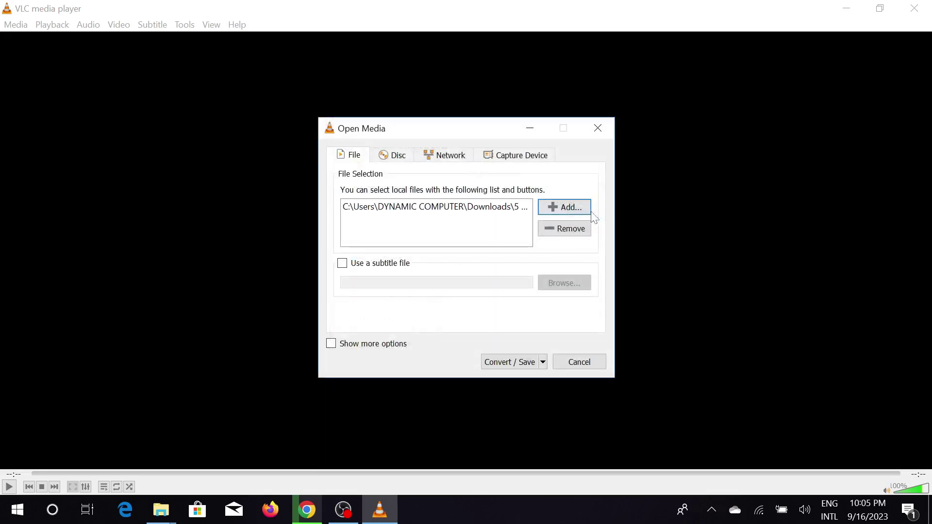
{"action": "left_click", "coordinate": [522, 368]}
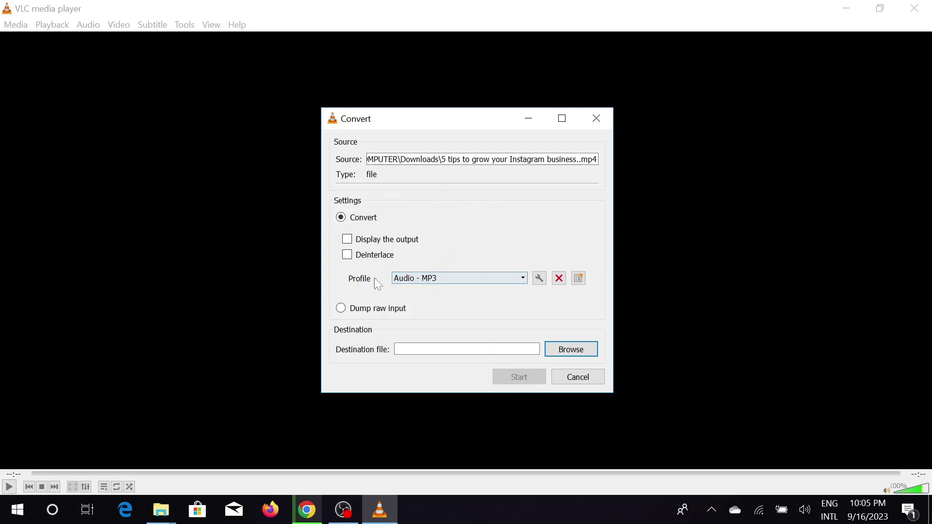
{"action": "left_click", "coordinate": [472, 277]}
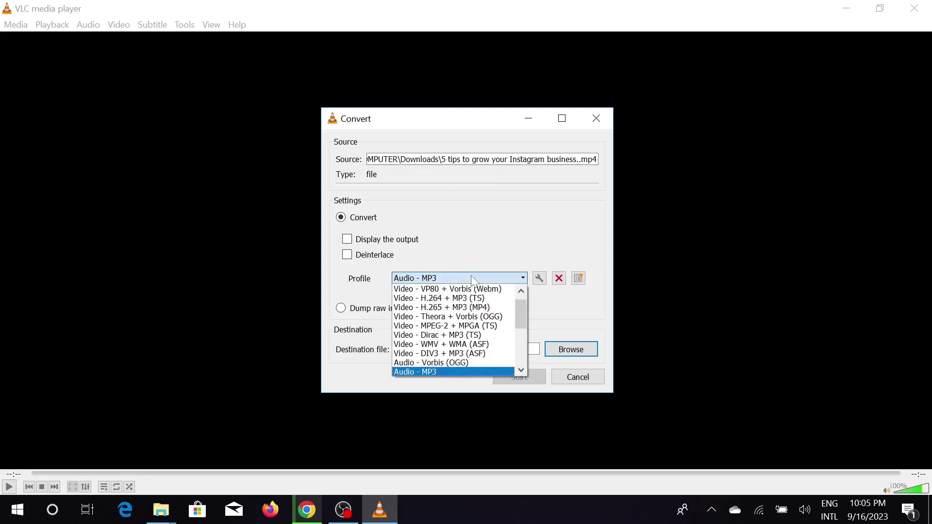
{"action": "scroll", "coordinate": [463, 339], "scroll_direction": "down", "scroll_amount": 1}
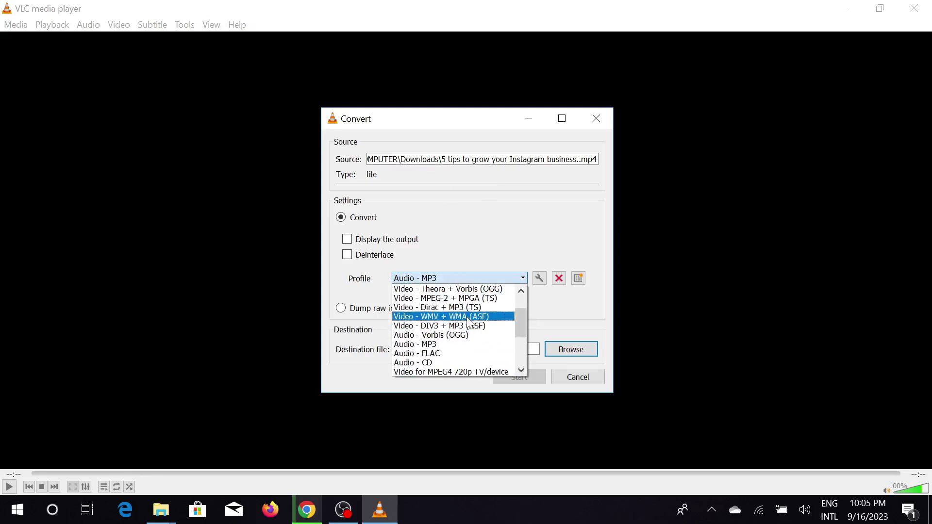
{"action": "scroll", "coordinate": [437, 320], "scroll_direction": "down", "scroll_amount": 1}
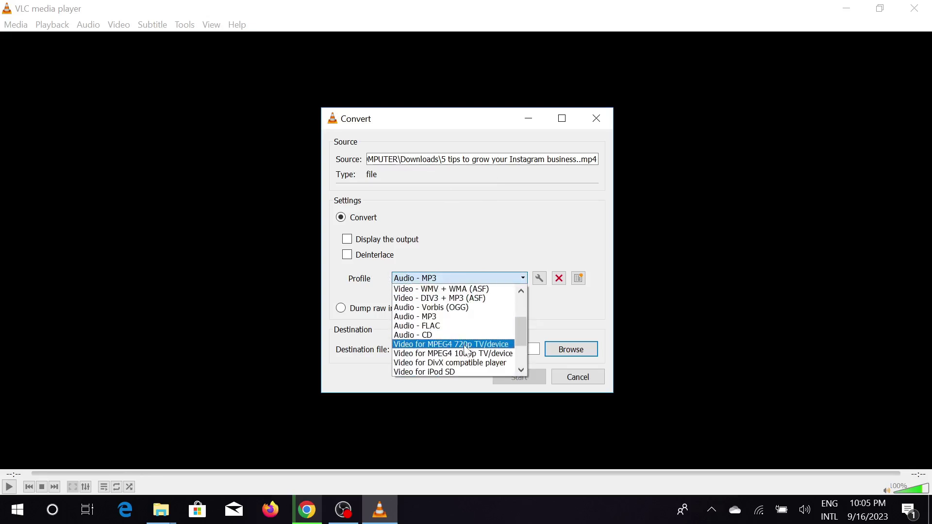
{"action": "left_click", "coordinate": [456, 279]}
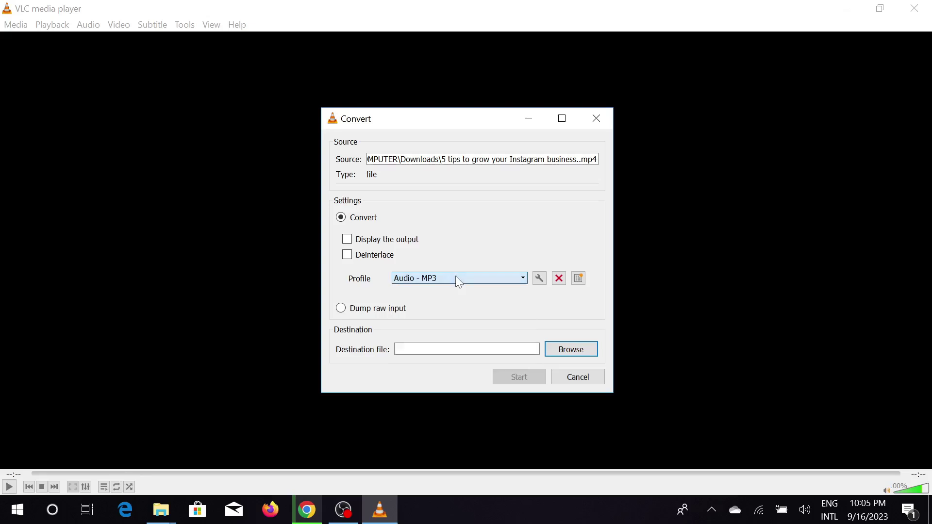
Step: Set the output destination to the Music folder and start the MP3 conversion
{"action": "left_click", "coordinate": [576, 356]}
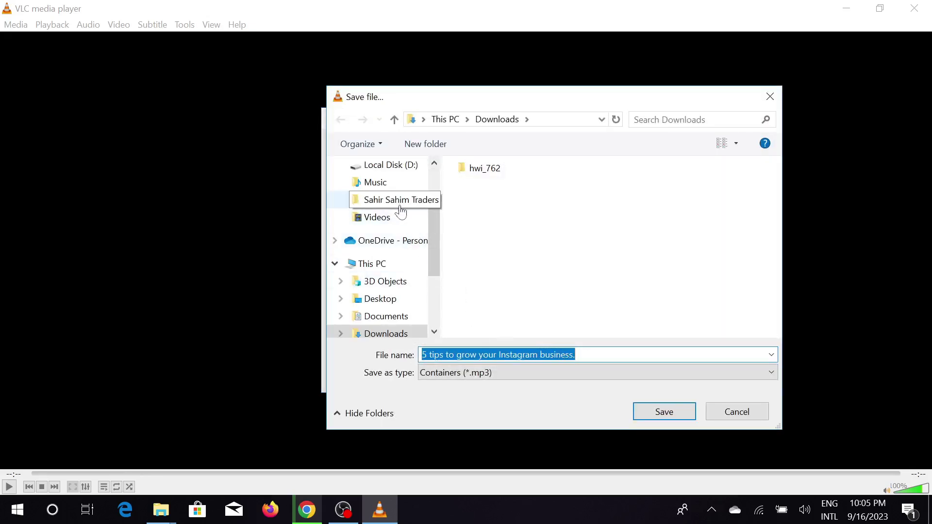
{"action": "scroll", "coordinate": [392, 252], "scroll_direction": "up", "scroll_amount": 1}
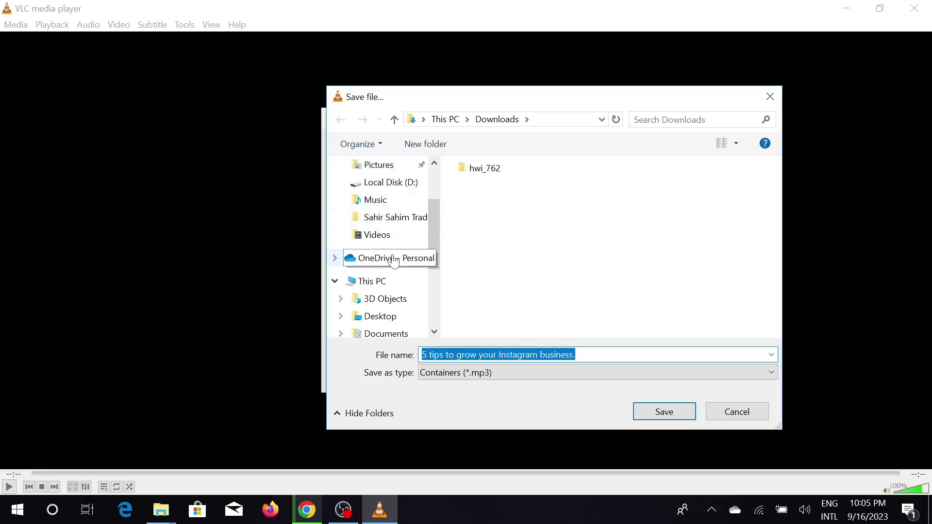
{"action": "left_click", "coordinate": [397, 205]}
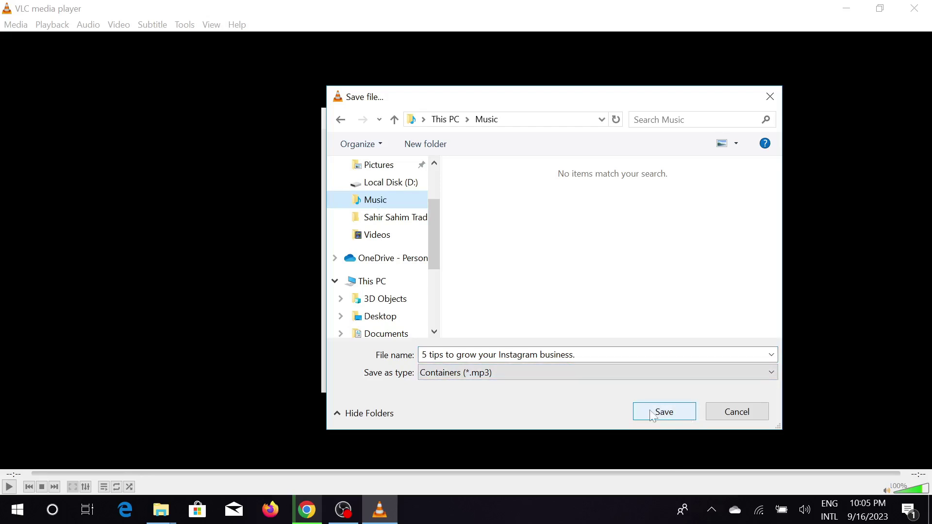
{"action": "left_click", "coordinate": [677, 414]}
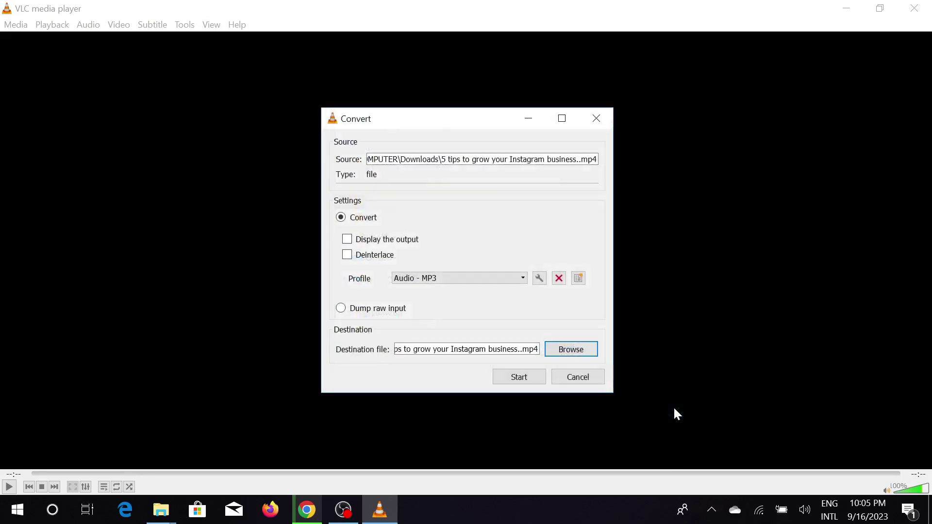
{"action": "left_click", "coordinate": [519, 378]}
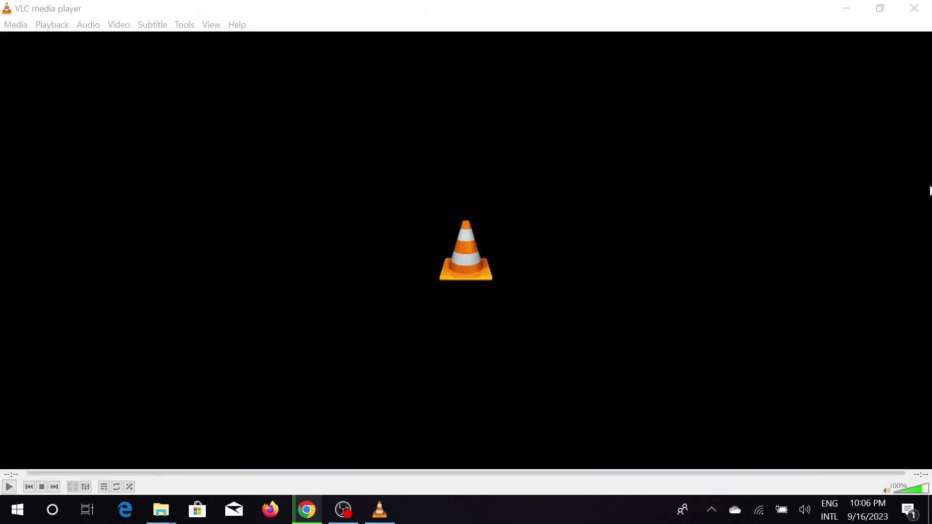
Step: Open the Music folder via This PC and play the converted Instagram tips file
{"action": "left_click", "coordinate": [847, 8]}
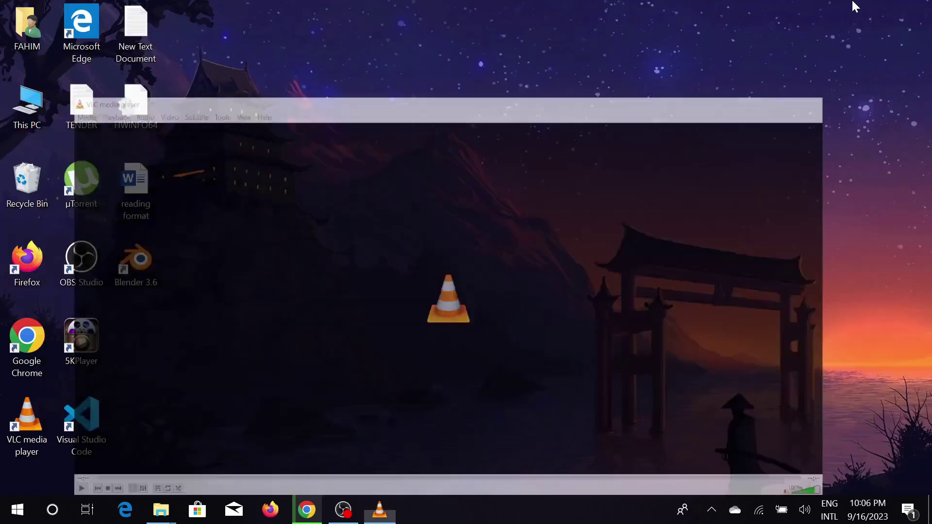
{"action": "double_click", "coordinate": [22, 121]}
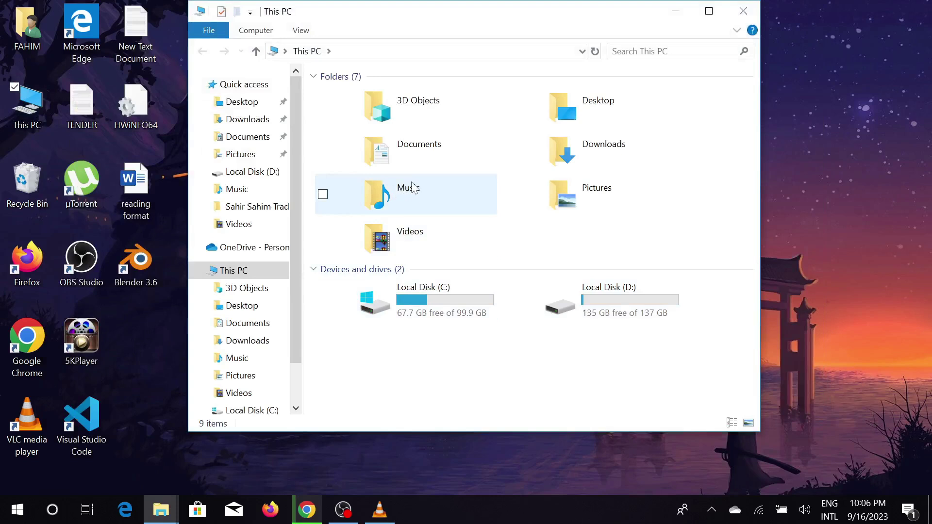
{"action": "double_click", "coordinate": [429, 194]}
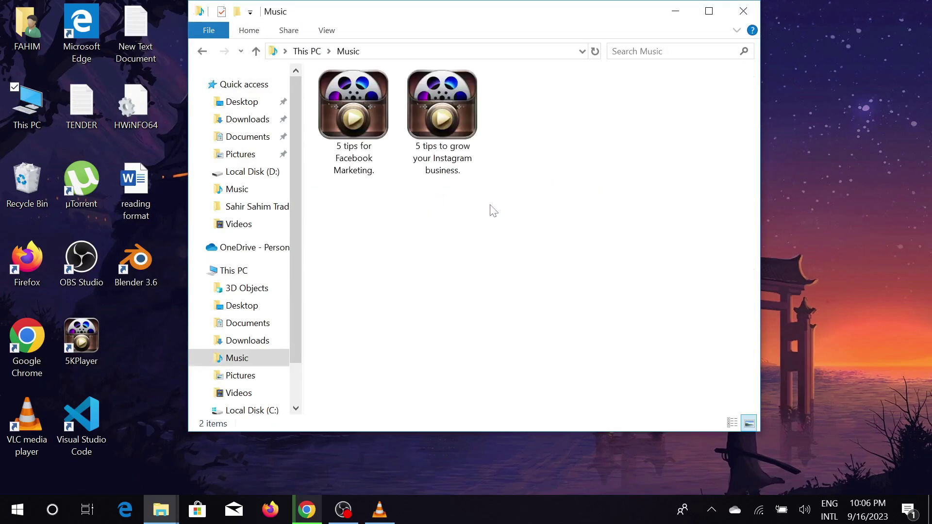
{"action": "double_click", "coordinate": [445, 160]}
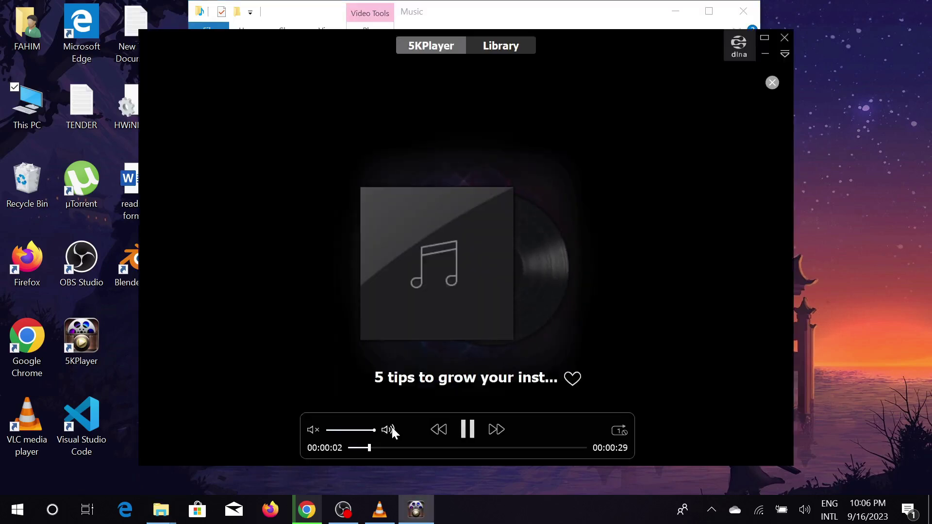
Step: Pause the playback and close 5KPlayer
{"action": "left_click", "coordinate": [468, 429]}
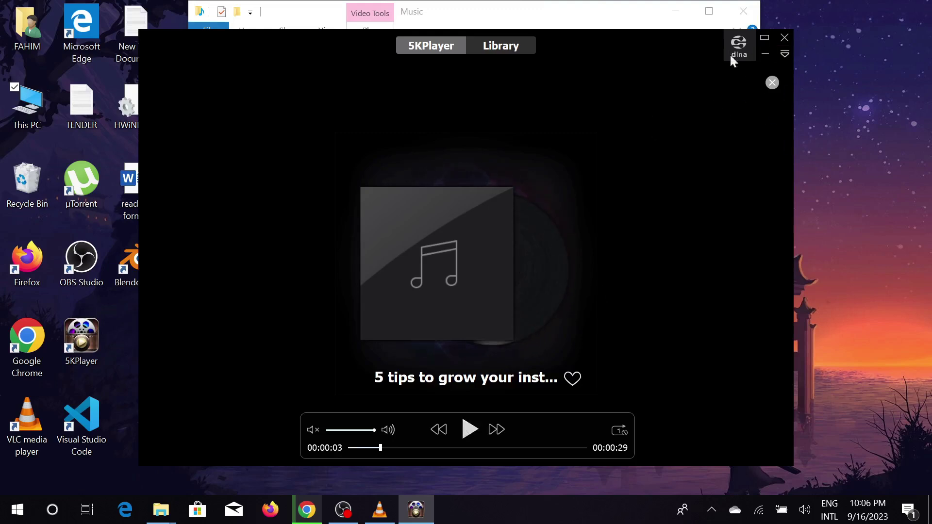
{"action": "left_click", "coordinate": [780, 40]}
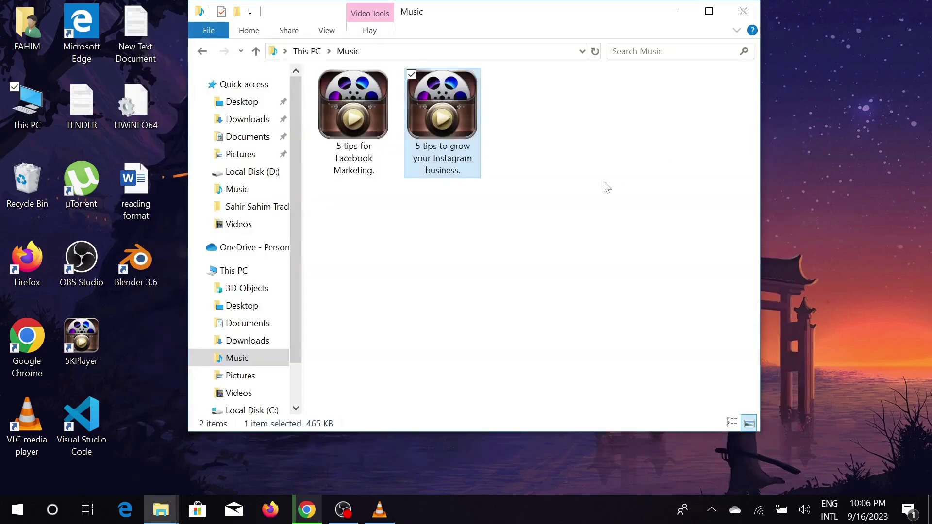